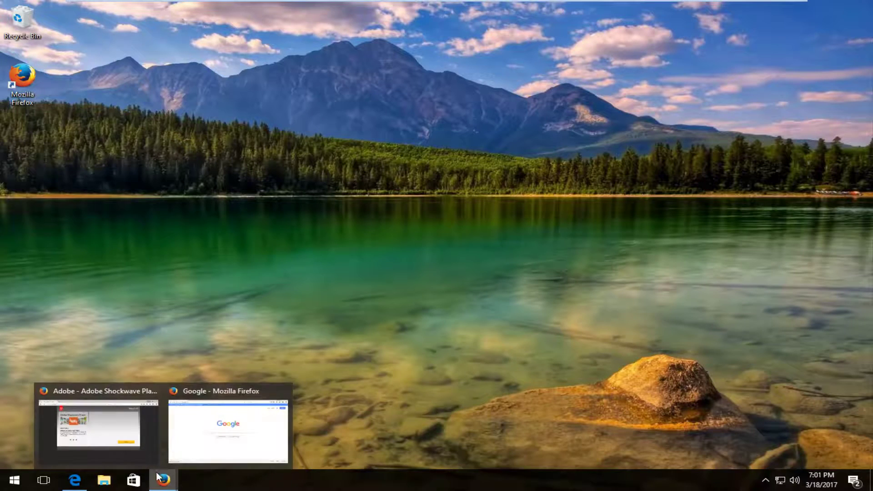
- Bring the Google window forward in Firefox and search for 'skype'
left_click(157, 423)
left_click(859, 7)
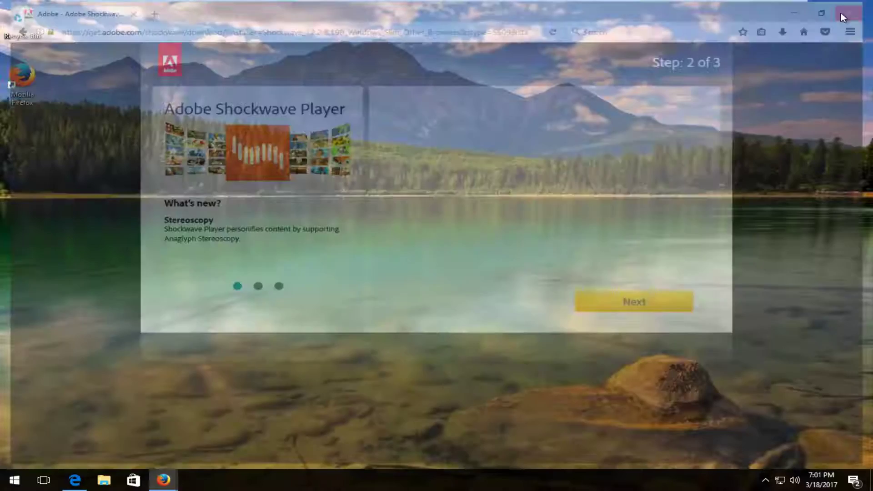
left_click(163, 481)
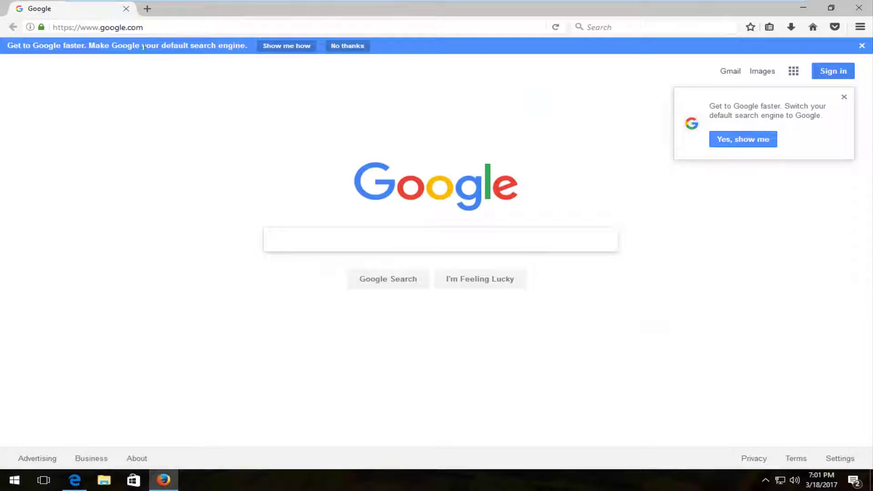
type("sky")
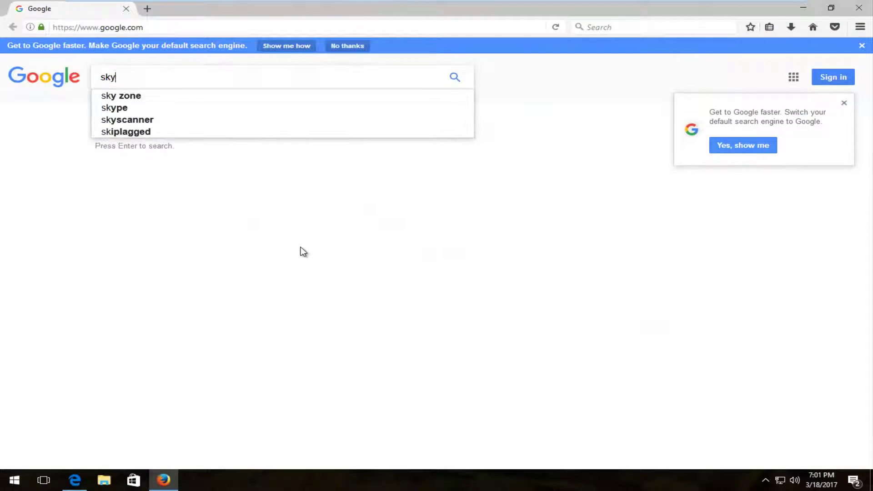
type("pe")
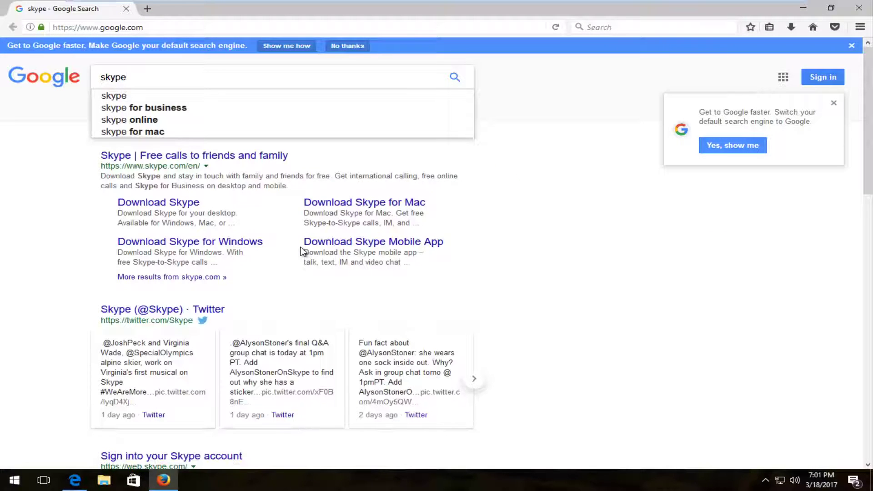
key("Return")
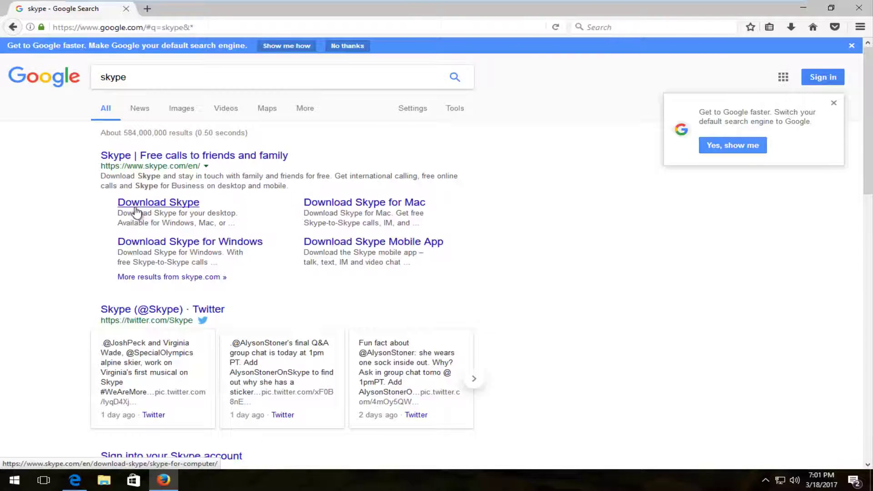
- Open the skype.com 'Download Skype' result from the Google results
left_click_drag(132, 165, 188, 167)
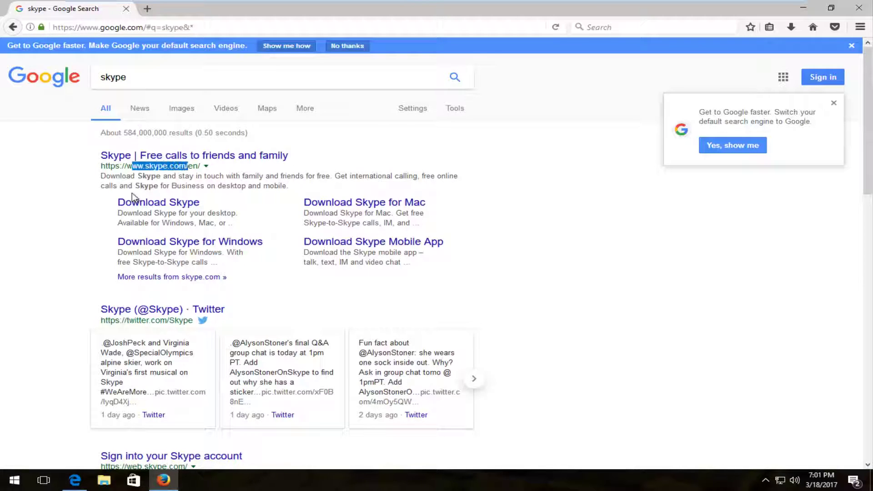
left_click(118, 171)
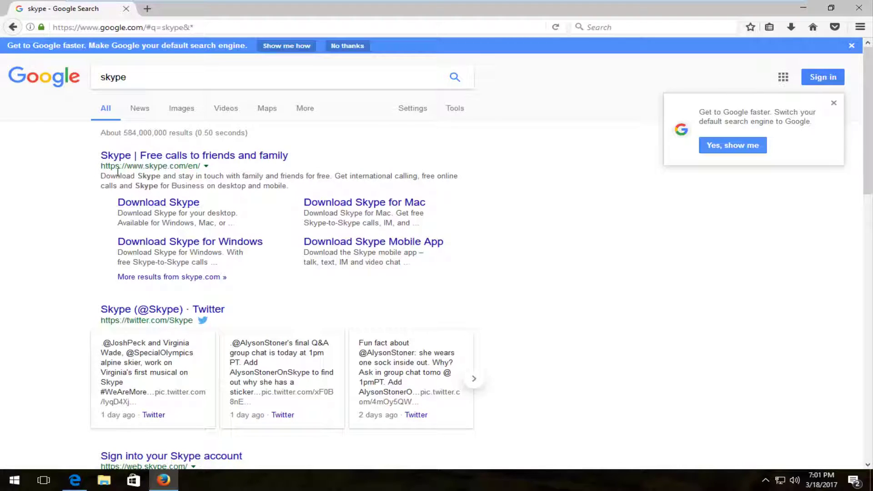
left_click(135, 206)
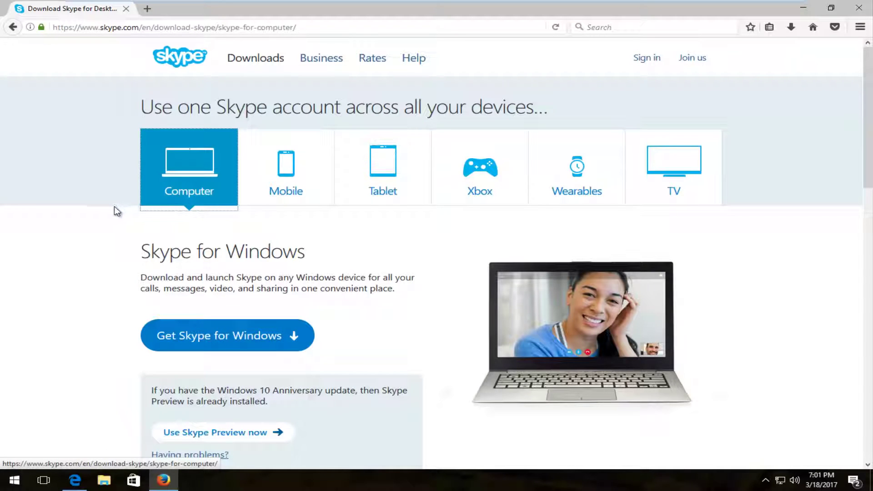
scroll(248, 214, "down", 2)
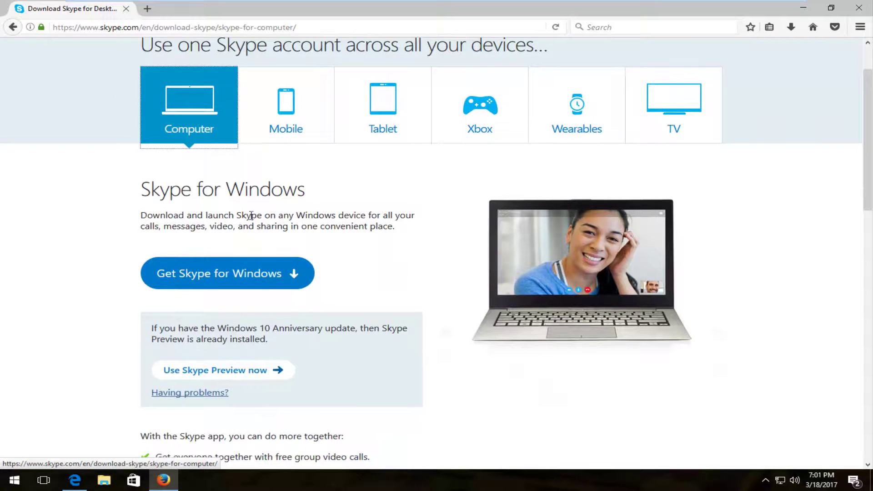
scroll(234, 281, "up", 1)
scroll(198, 268, "down", 1)
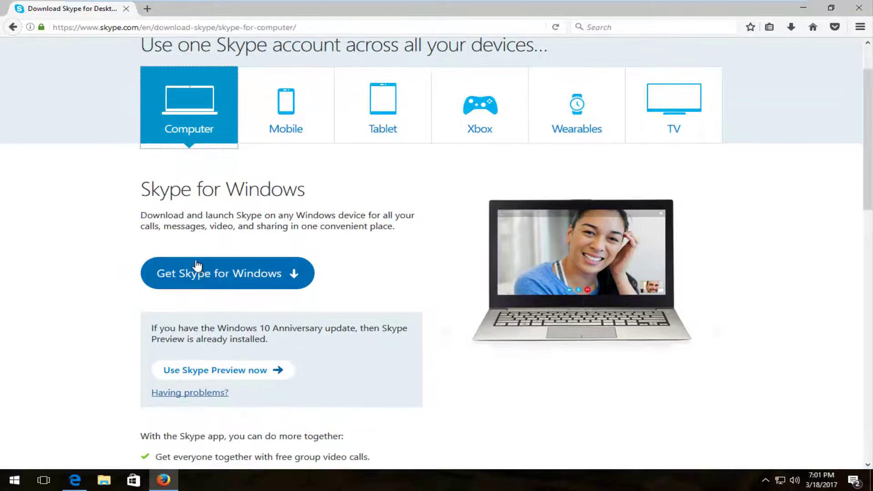
- Start the Skype for Windows download from the Computer download page
left_click(240, 274)
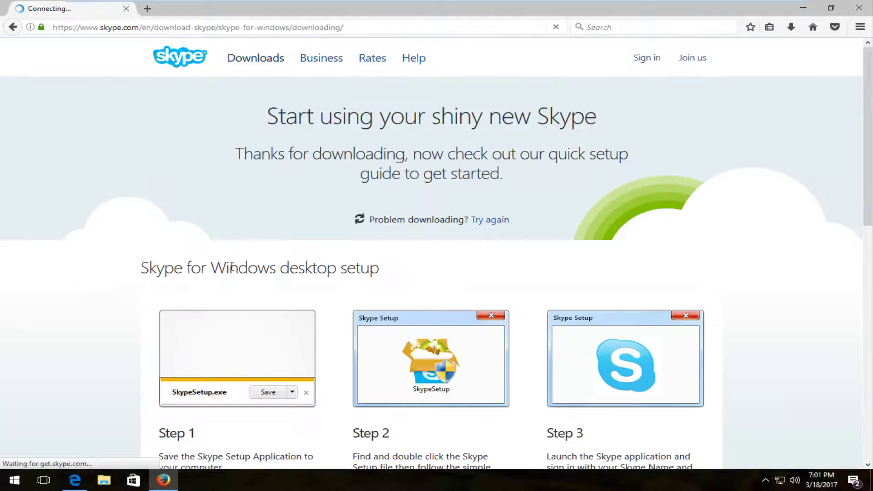
scroll(233, 268, "down", 1)
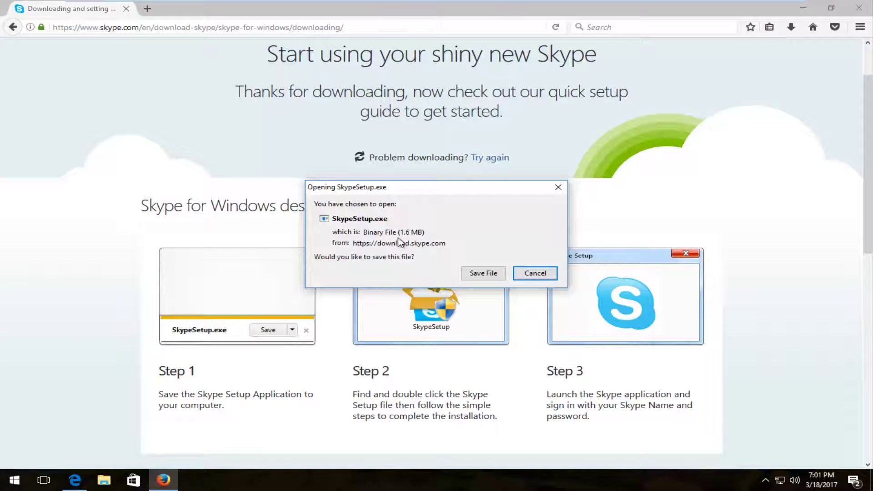
- Save SkypeSetup.exe and run it from Firefox's downloads list
left_click(478, 273)
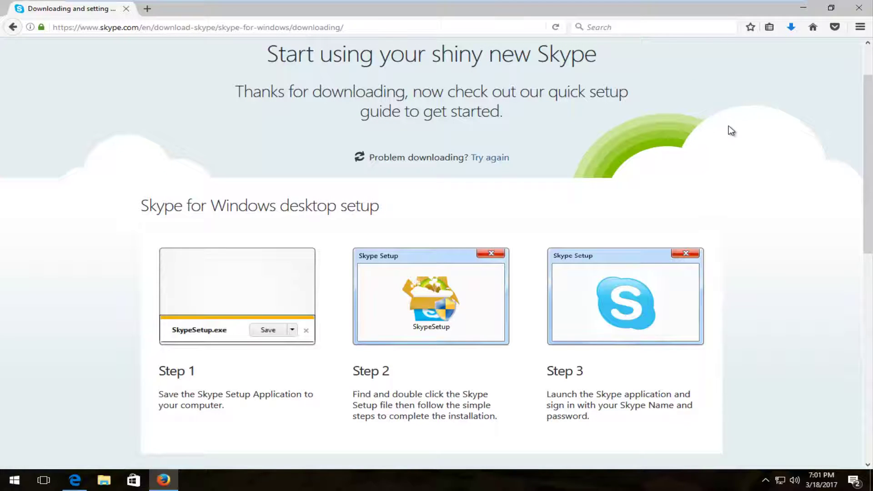
left_click(790, 29)
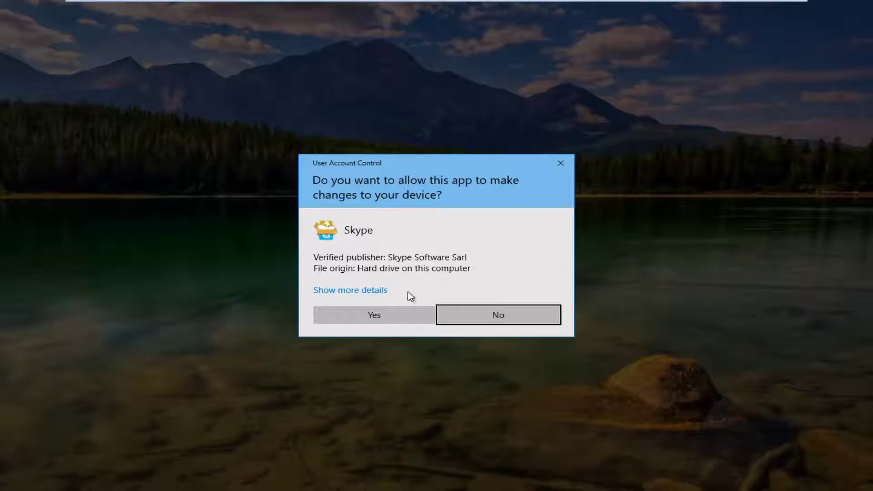
- Let Skype make changes in User Account Control, then minimize Firefox
left_click(362, 318)
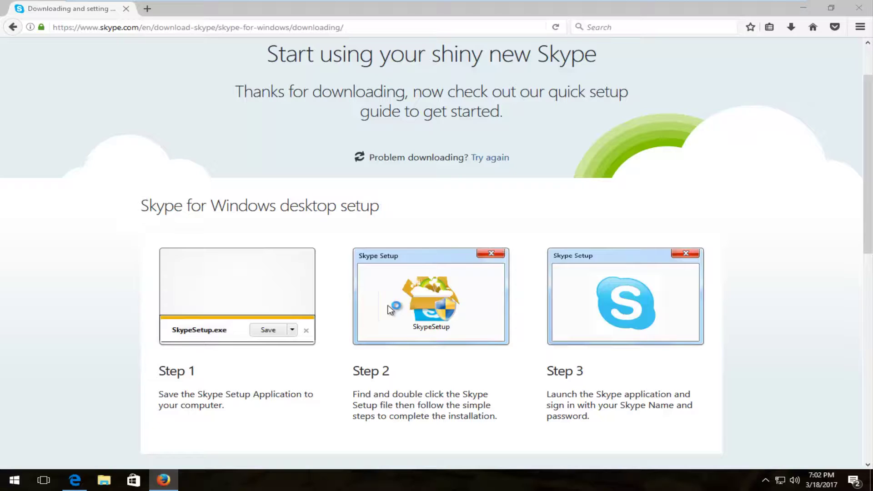
left_click(804, 9)
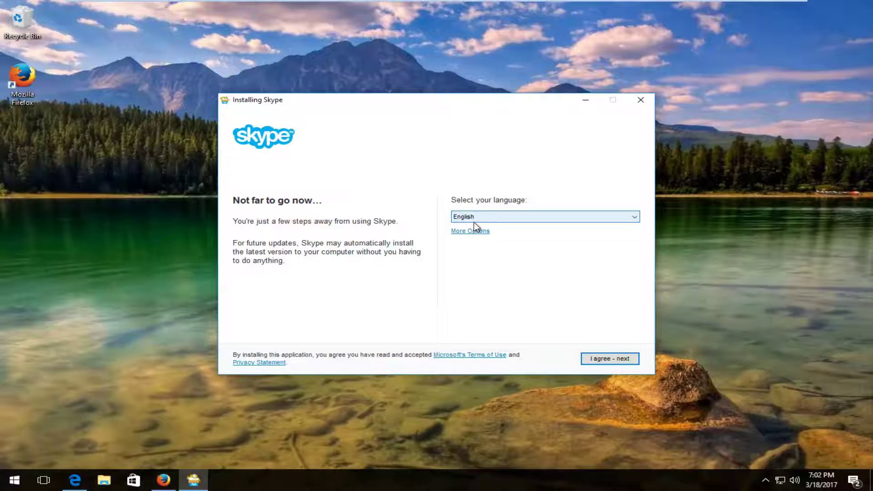
- Accept the Skype terms, untick the MSN homepage and Bing search options, and continue installing
left_click(604, 361)
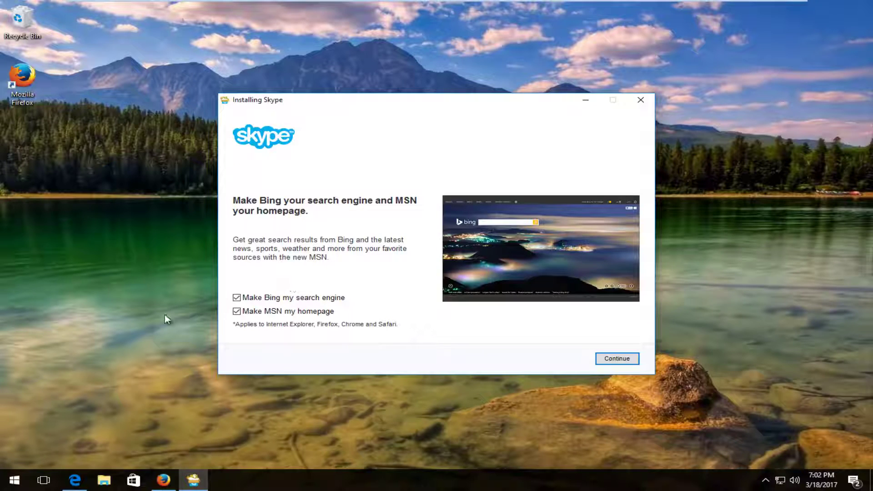
left_click(237, 311)
left_click(236, 298)
left_click(605, 359)
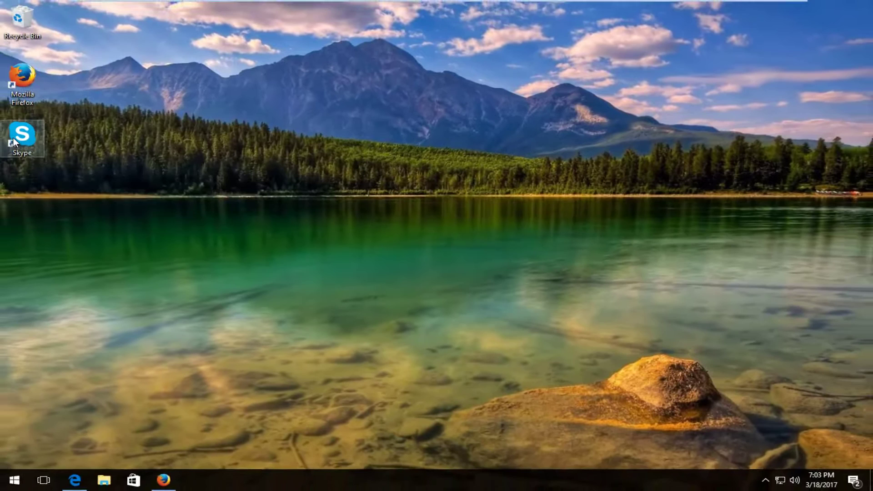
- Launch Skype from its desktop shortcut to reach the sign-in screen
double_click(14, 142)
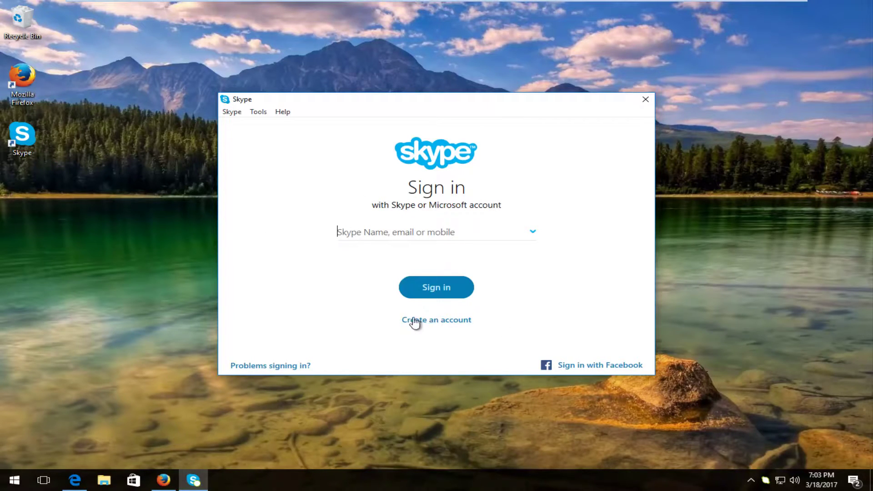
left_click(428, 321)
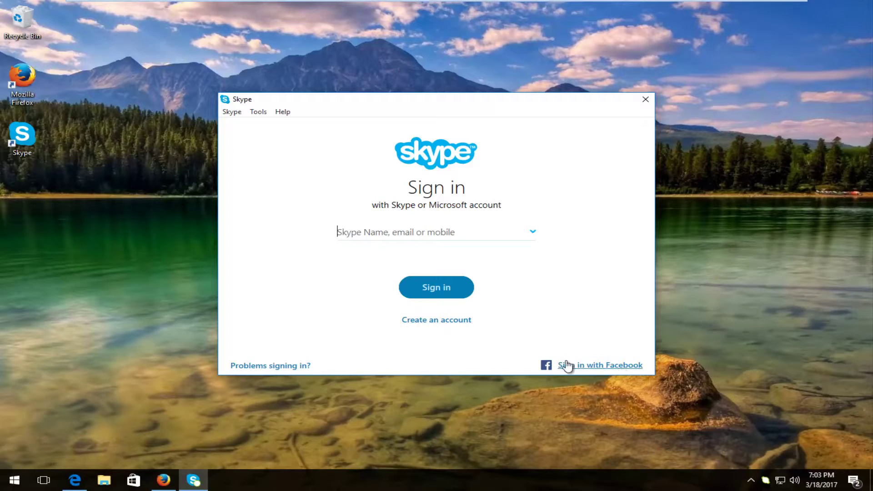